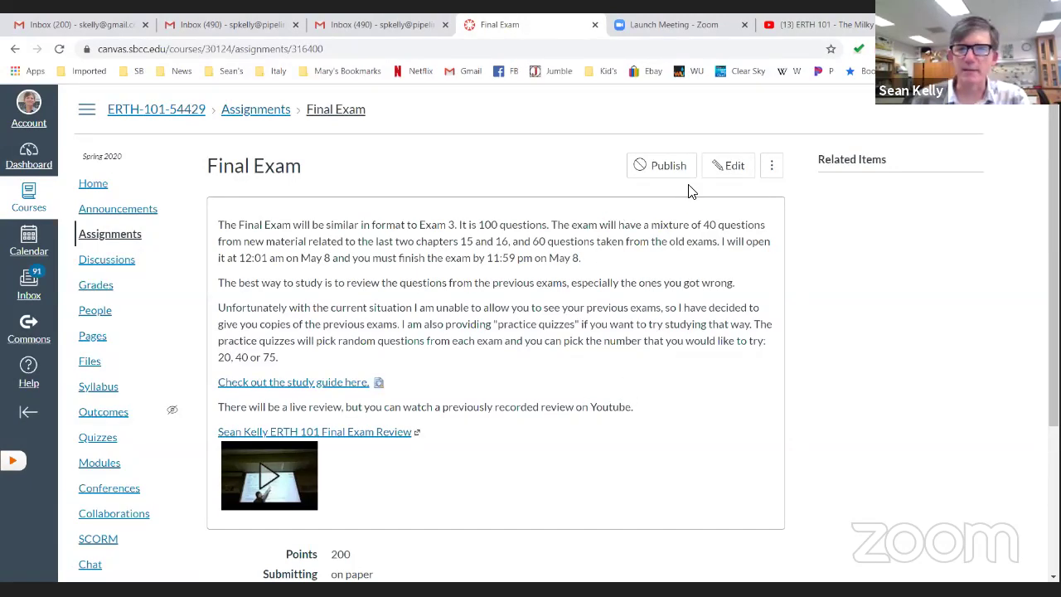
Open the Final Exam assignment for editing and check the live chat of the ERTH 101 stream on YouTube before returning to Canvas.
click(728, 166)
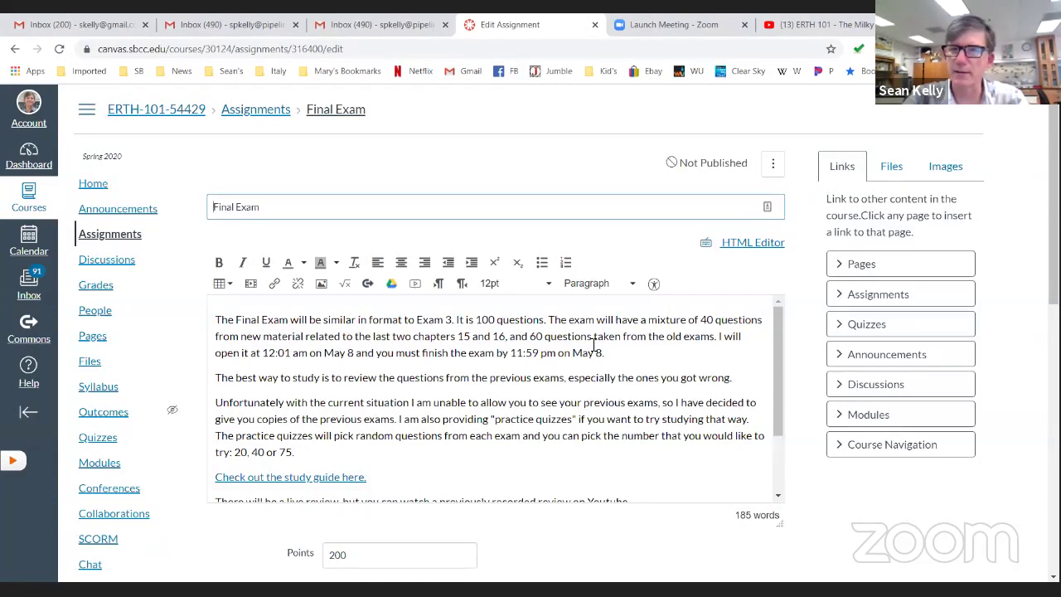
click(839, 38)
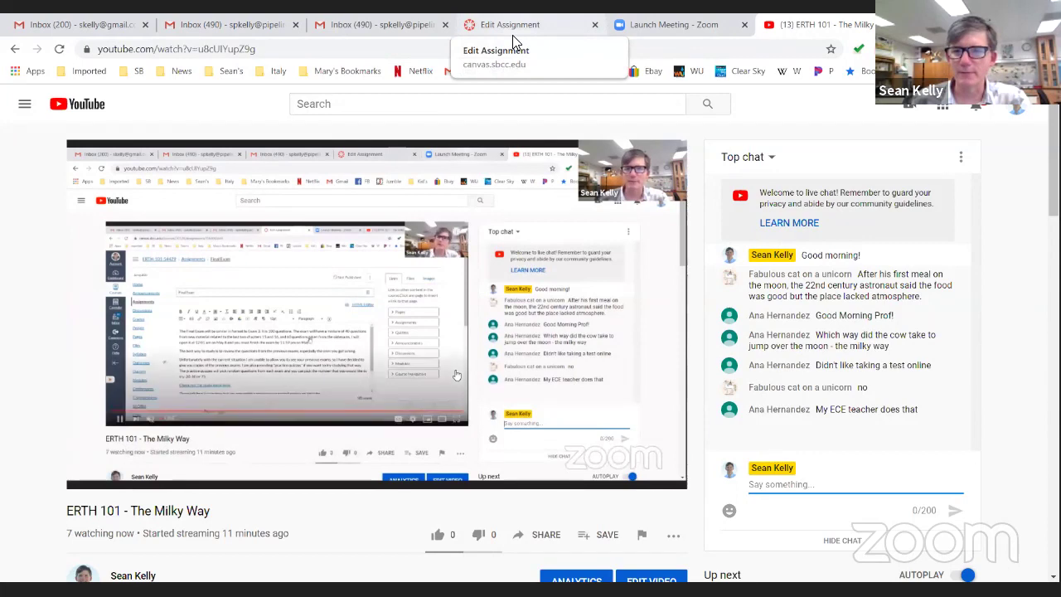
click(512, 35)
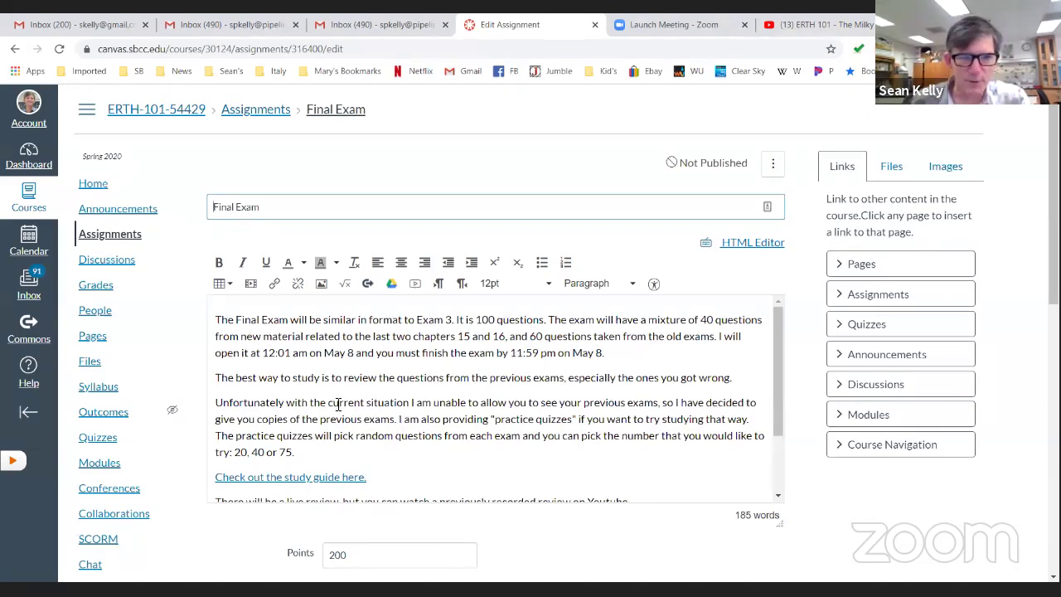
Split the description's third paragraph before "I am also providing" and add an empty line between the two parts.
drag(400, 419, 453, 452)
click(401, 420)
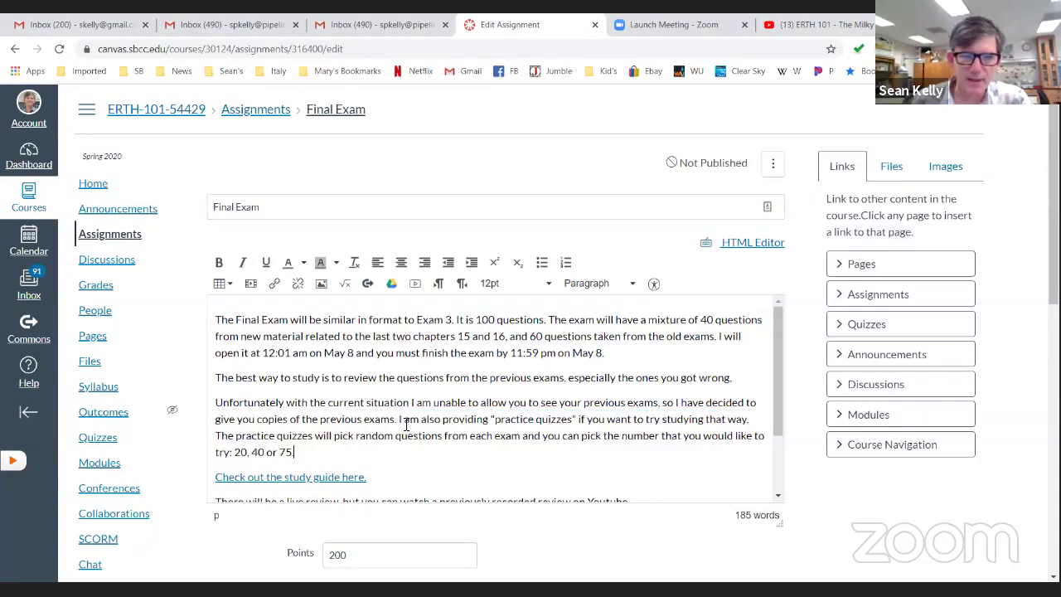
key(Return)
key(Return)
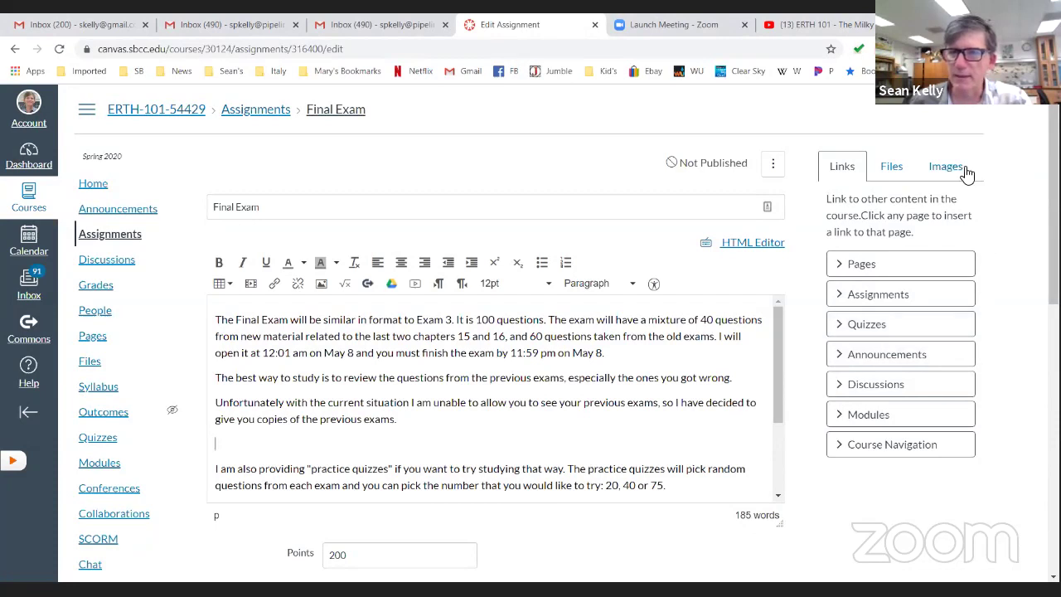
Insert links to the Exam 1 and Exam 2 PDFs from the Exams course folder on separate lines below "copies of the previous exams".
click(889, 176)
click(857, 310)
click(884, 352)
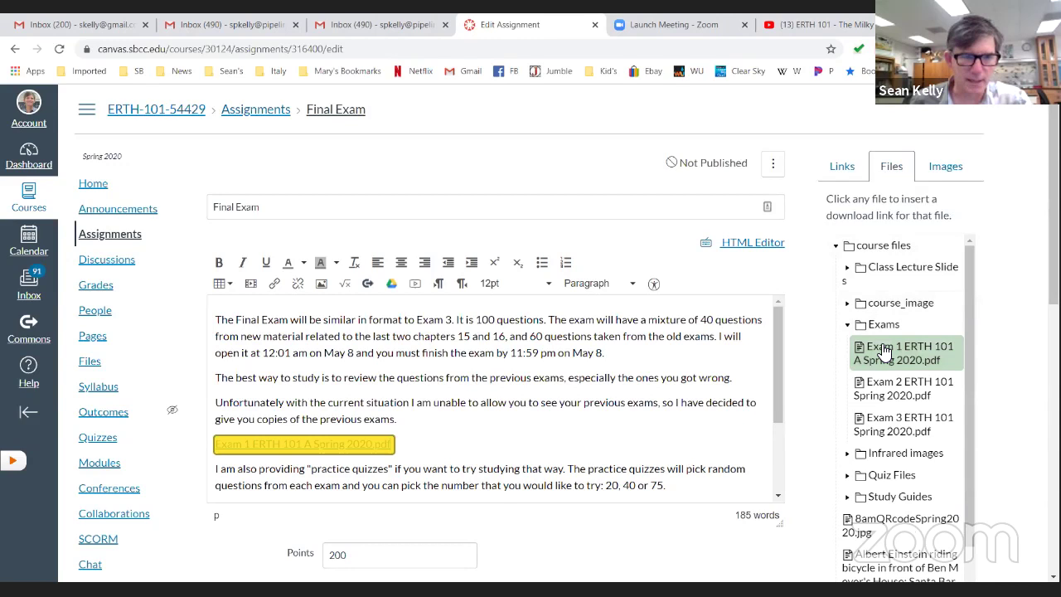
click(456, 446)
key(Return)
click(904, 388)
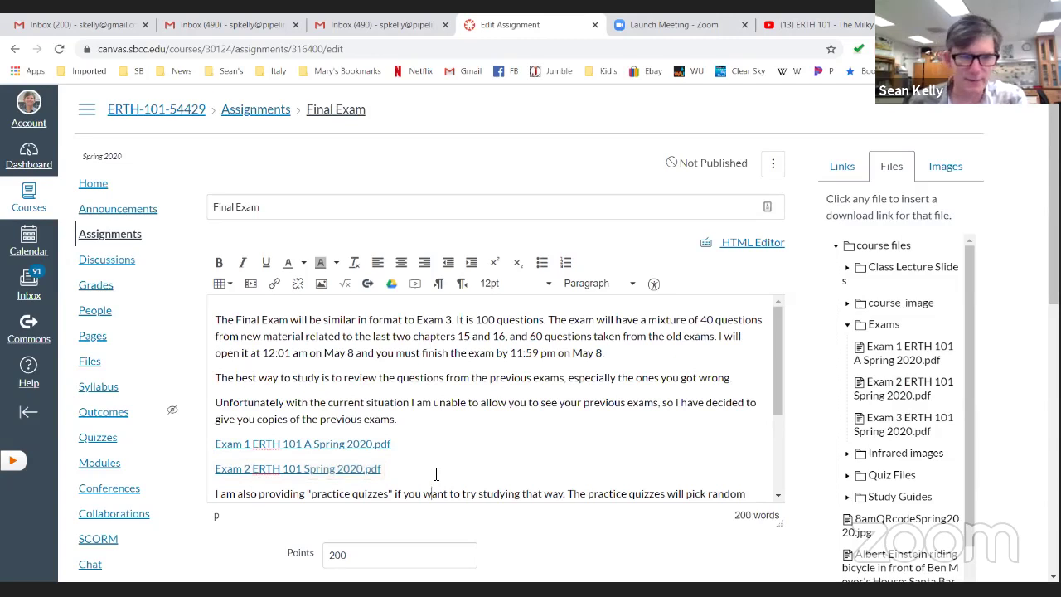
Insert a link to Exam 3 ERTH 101 Spring 2020.pdf on a new line below the Exam 2 link.
key(Return)
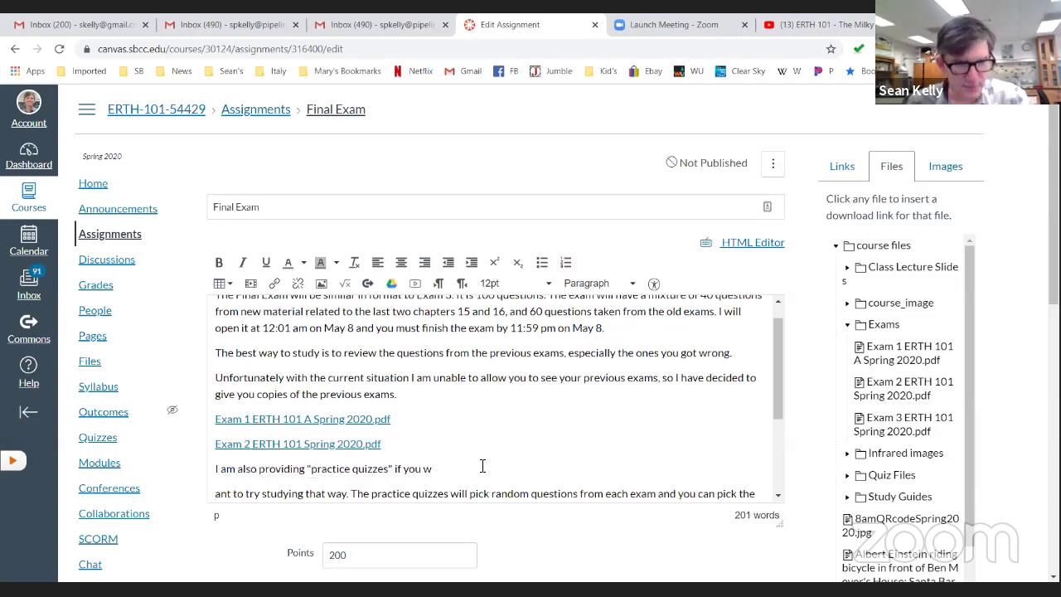
key(BackSpace)
click(434, 447)
key(Return)
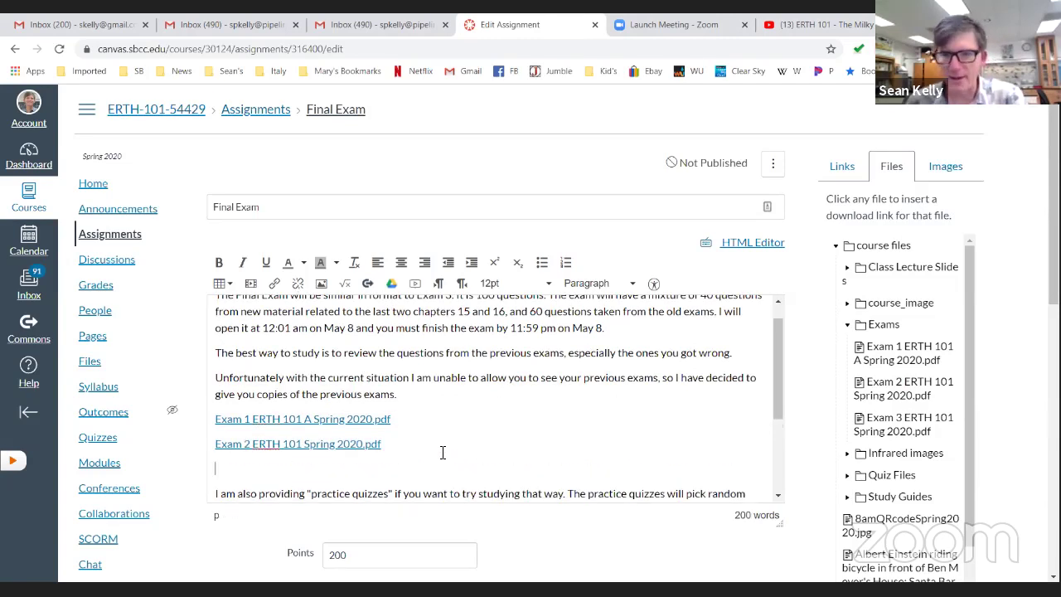
click(884, 430)
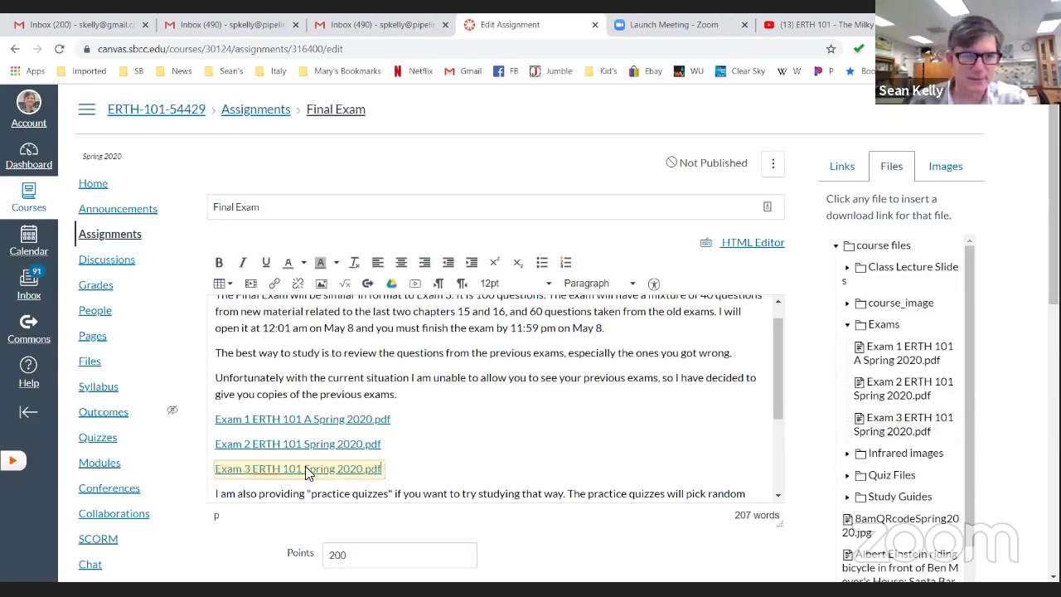
Review the exam description, including the exam file links, the study guide link and the practice quiz question counts.
scroll(563, 409, down, 2)
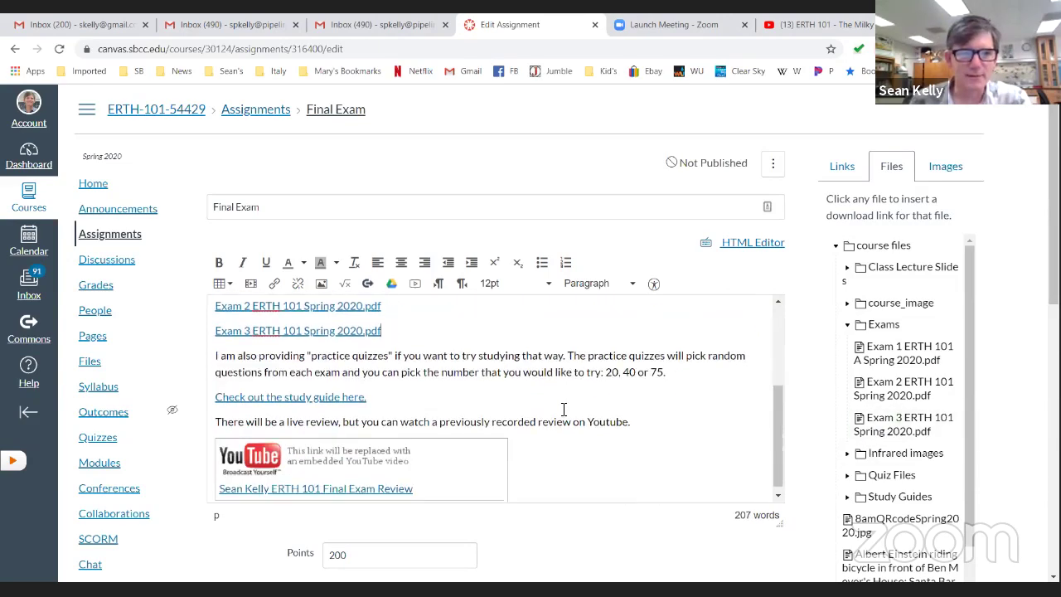
scroll(585, 452, down, 3)
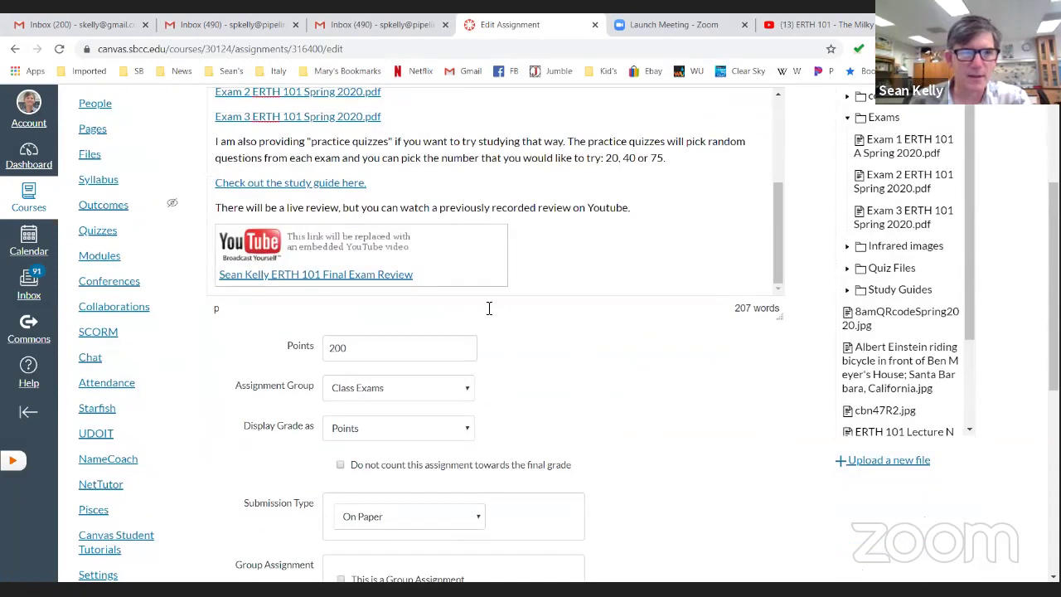
scroll(489, 307, up, 1)
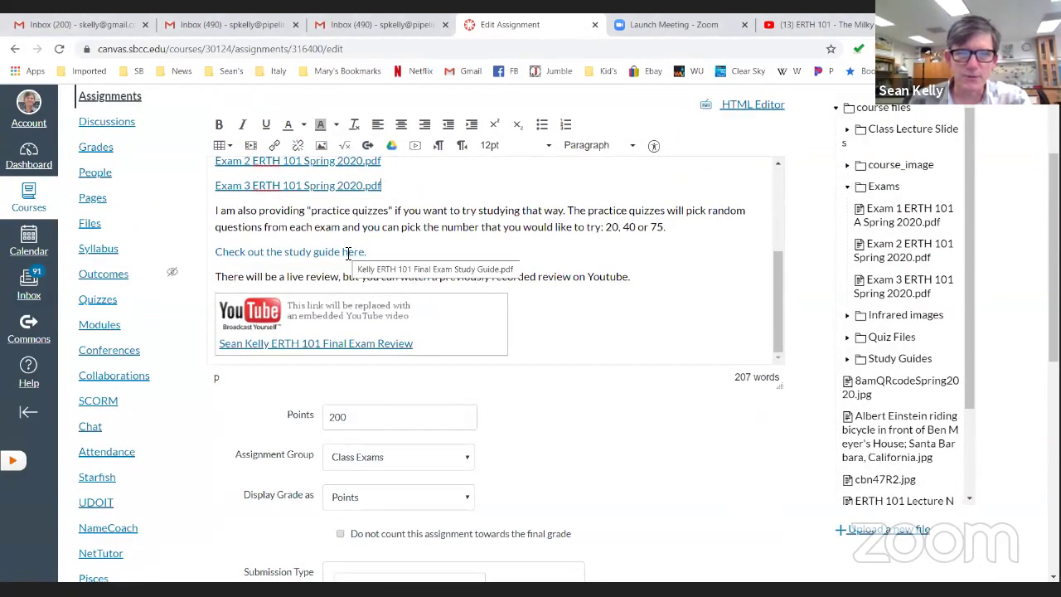
scroll(495, 254, up, 3)
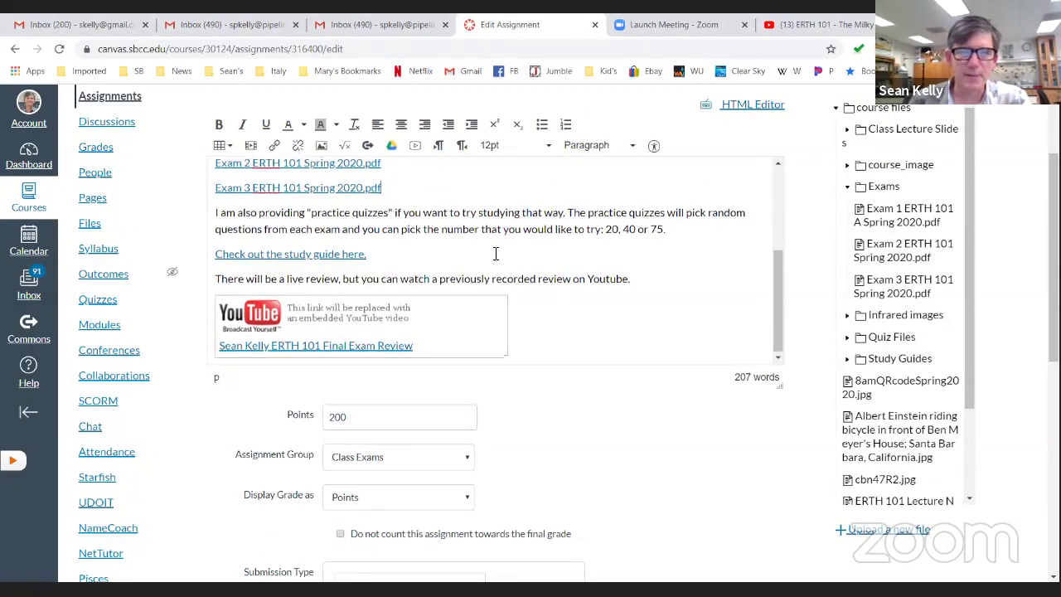
scroll(496, 253, up, 1)
scroll(496, 253, down, 3)
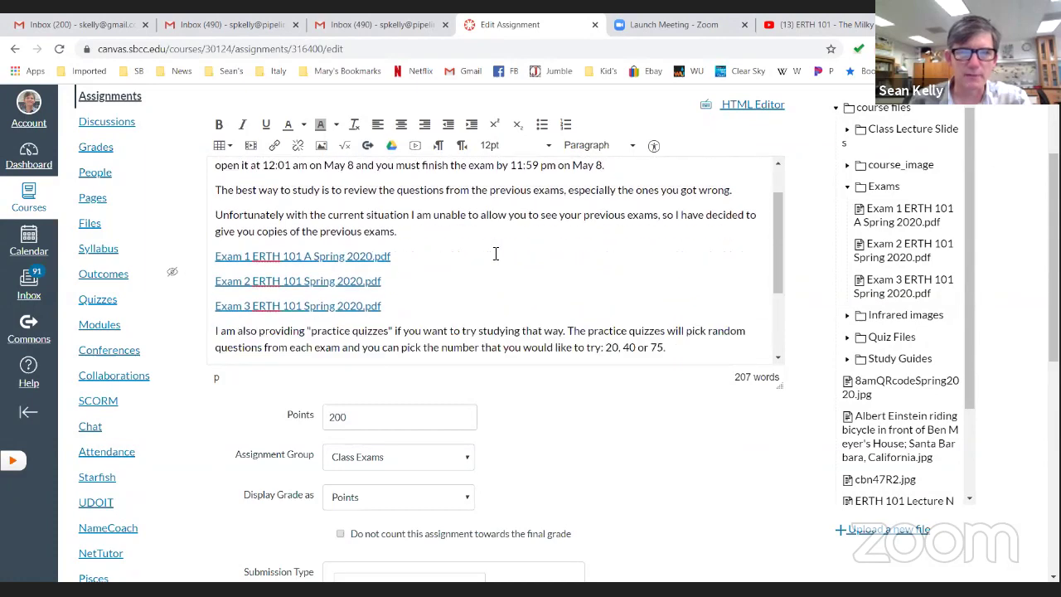
scroll(497, 274, up, 1)
scroll(504, 275, up, 2)
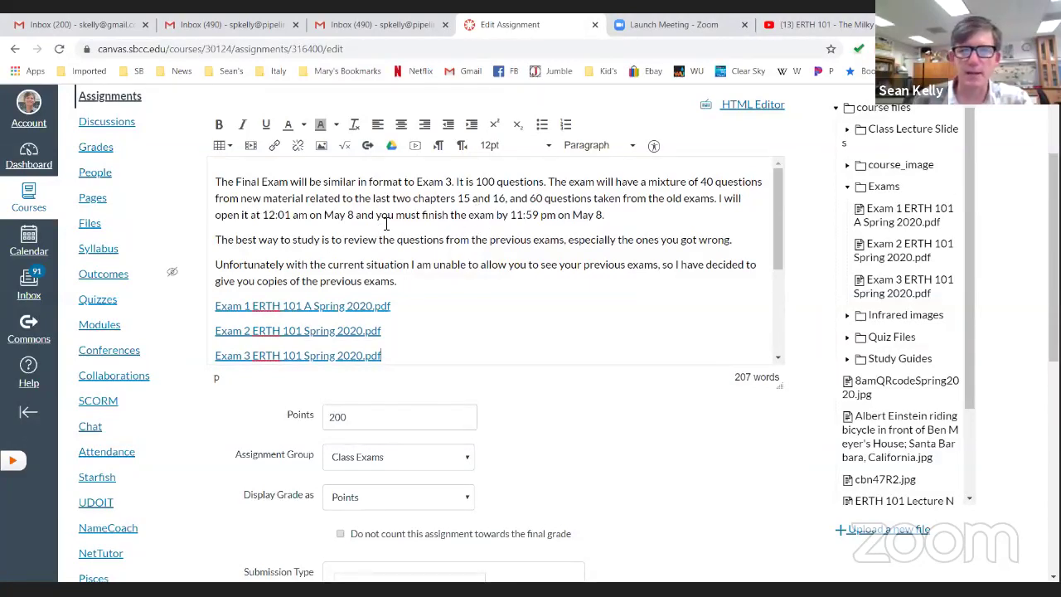
scroll(535, 249, up, 1)
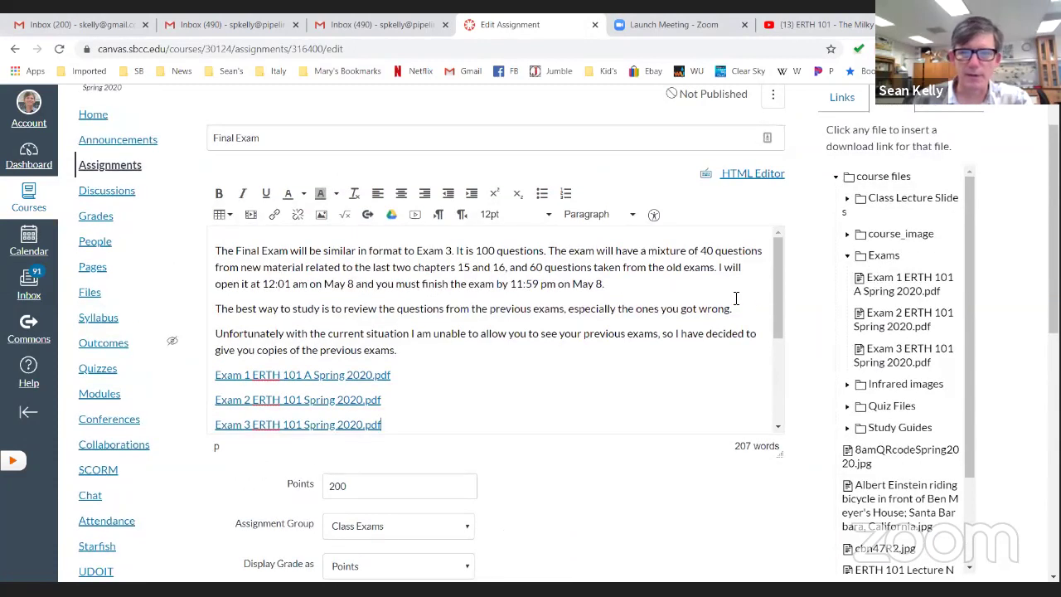
drag(777, 328, 779, 375)
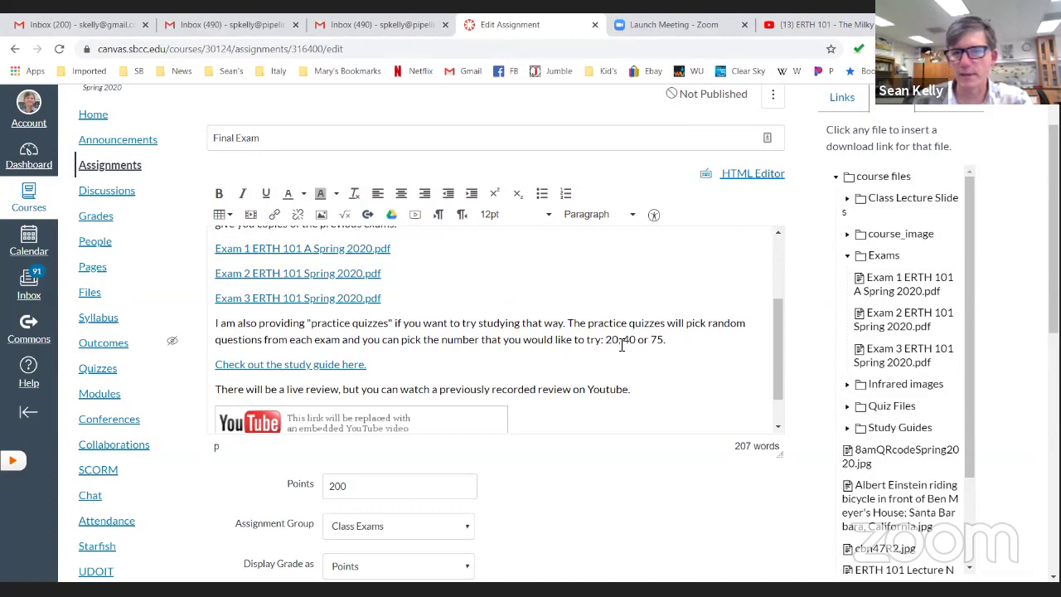
drag(605, 340, 619, 344)
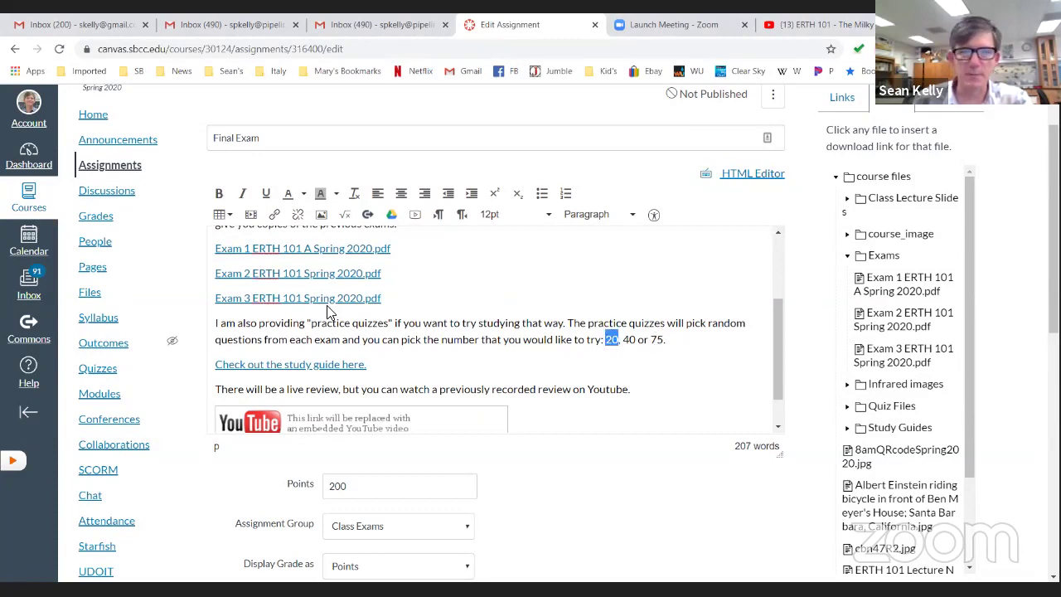
click(624, 340)
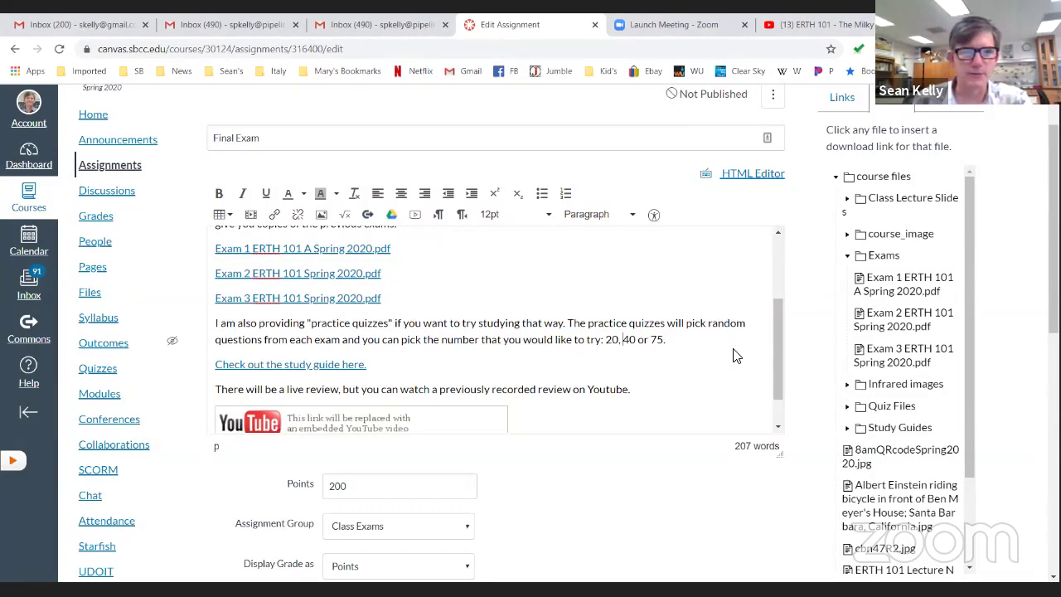
Check the assignment's due date settings, save and publish the Final Exam assignment, and switch to the YouTube live stream.
drag(773, 338, 782, 451)
scroll(688, 495, down, 2)
scroll(689, 491, down, 5)
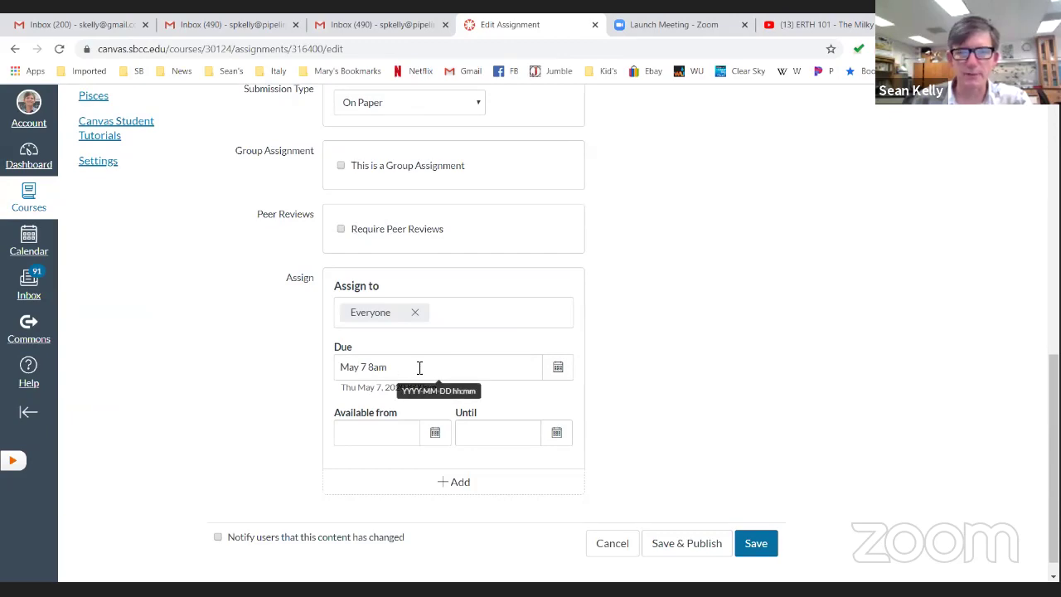
scroll(649, 372, up, 8)
scroll(649, 372, down, 8)
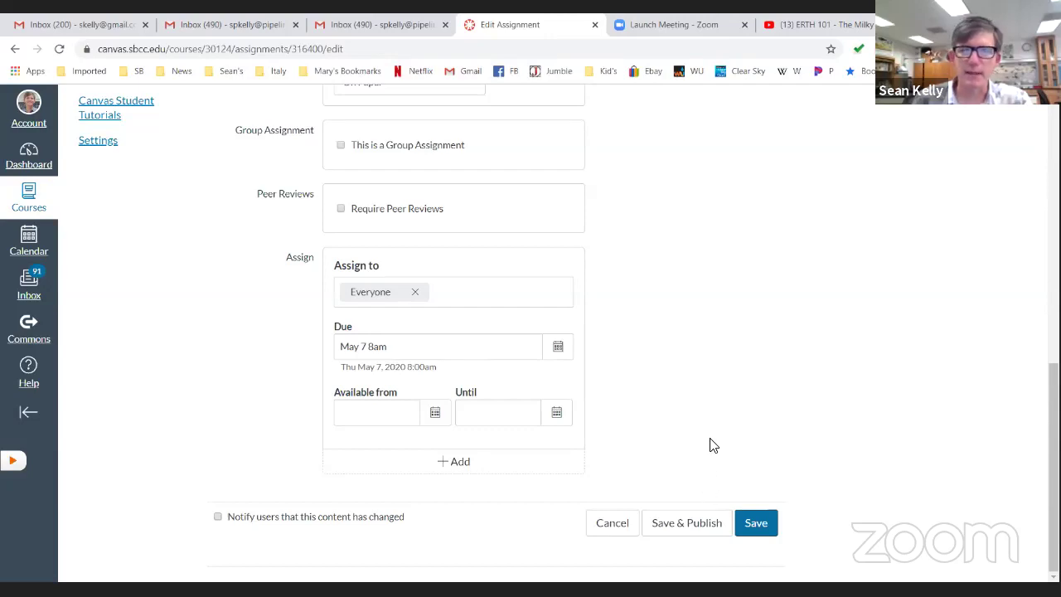
scroll(711, 445, up, 7)
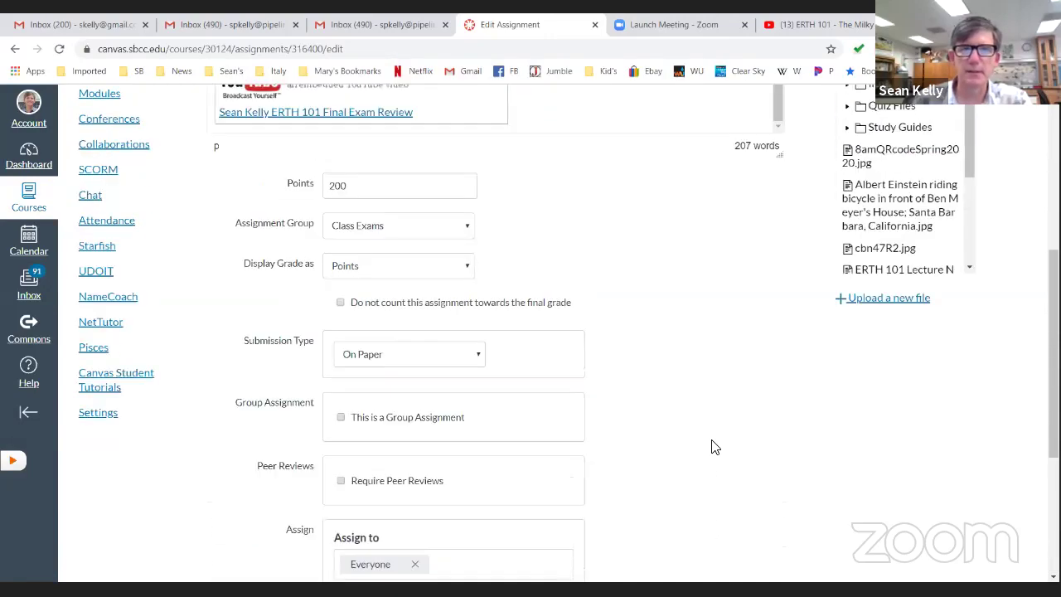
scroll(710, 445, down, 8)
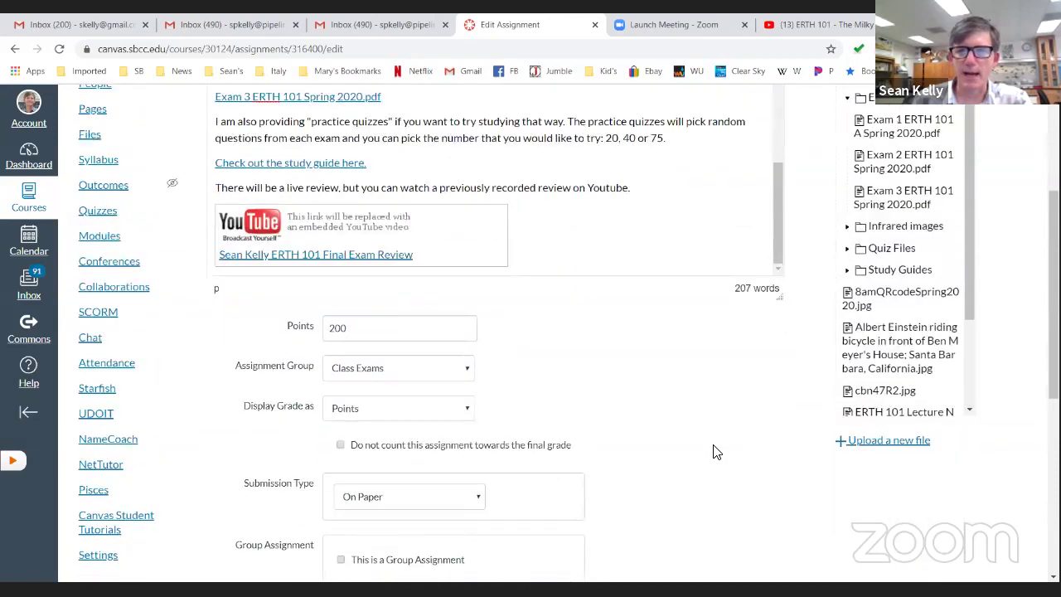
click(718, 522)
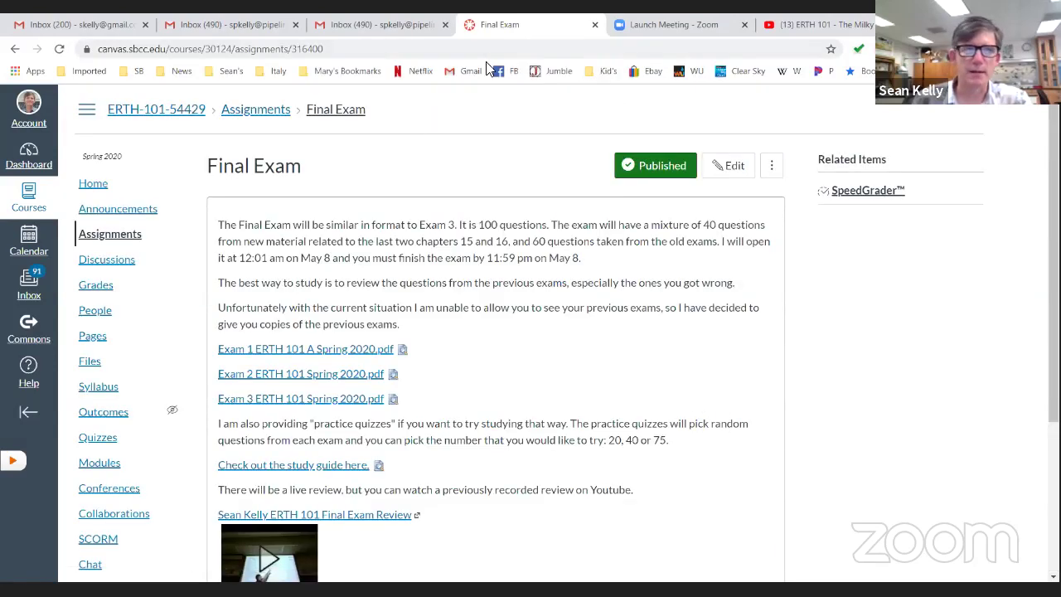
click(829, 29)
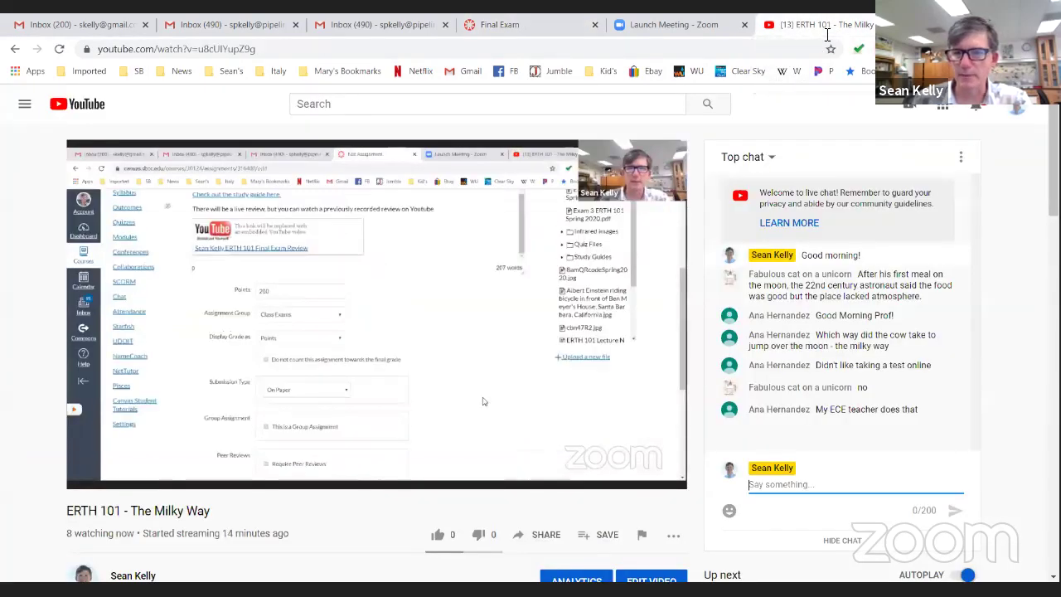